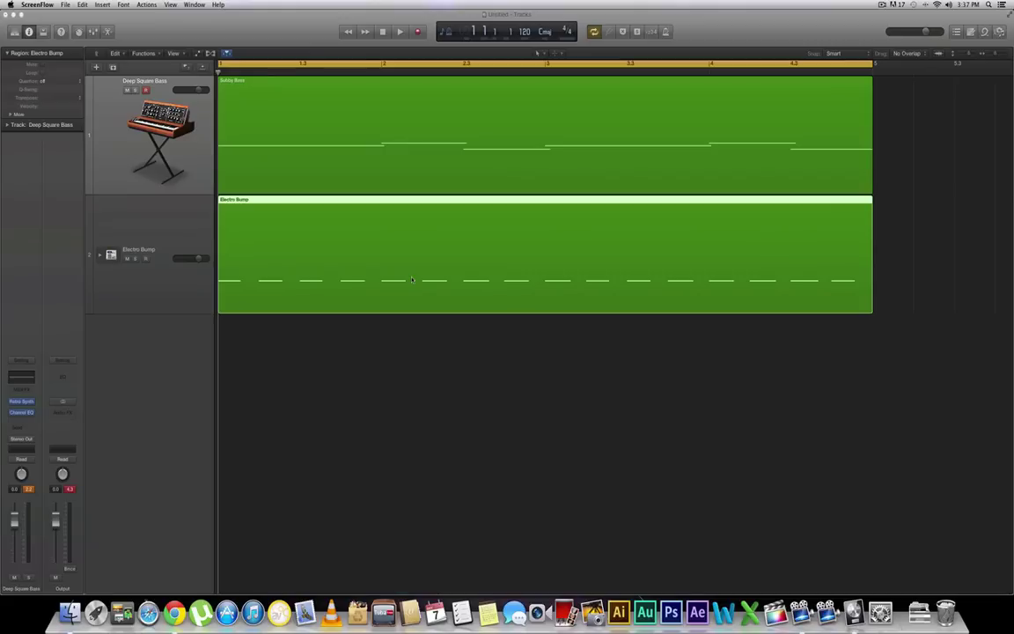
# Compare the Electro Bump and Deep Square Bass tracks and the Subby Bass region, ending on Electro Bump
pyautogui.click(179, 220)
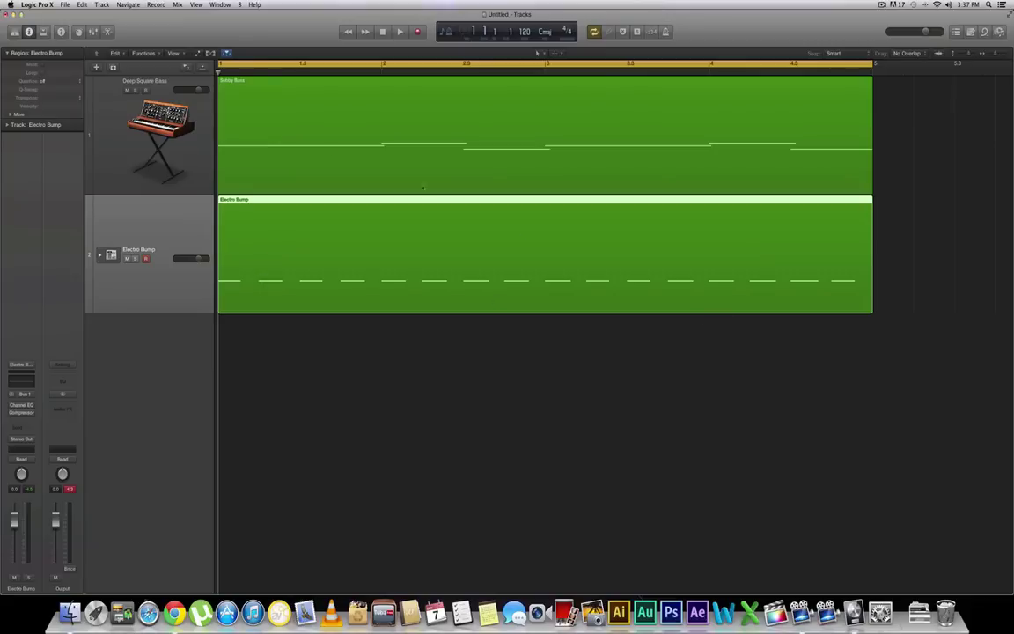
pyautogui.click(174, 160)
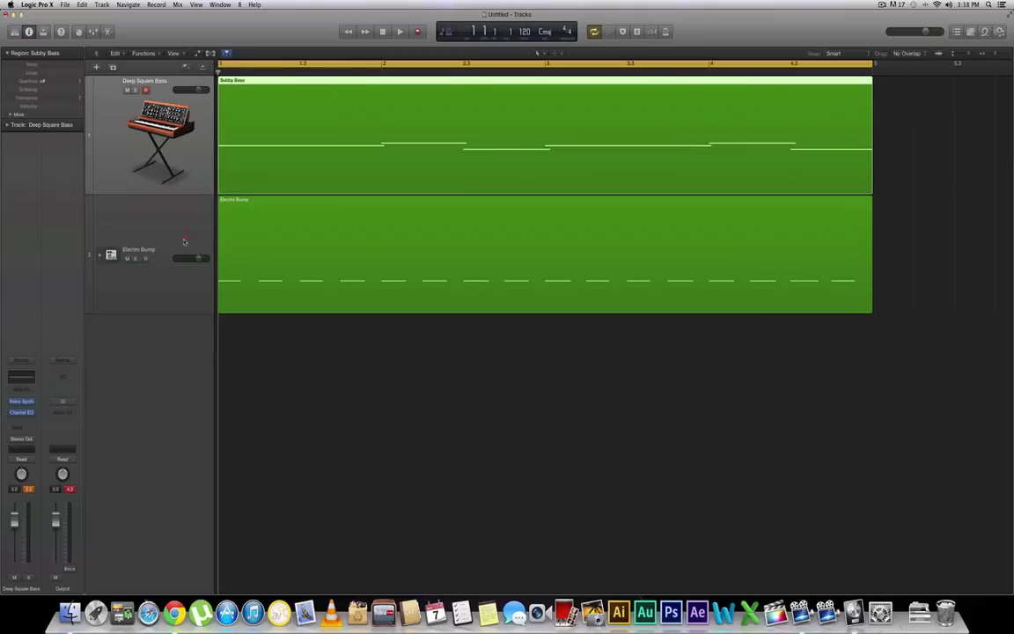
pyautogui.click(150, 231)
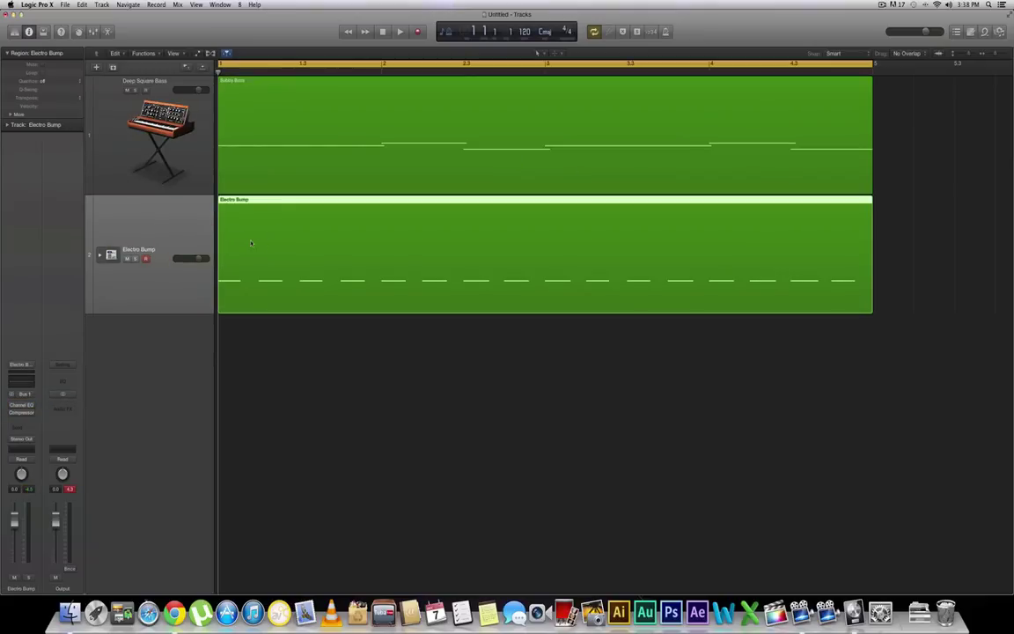
pyautogui.click(234, 124)
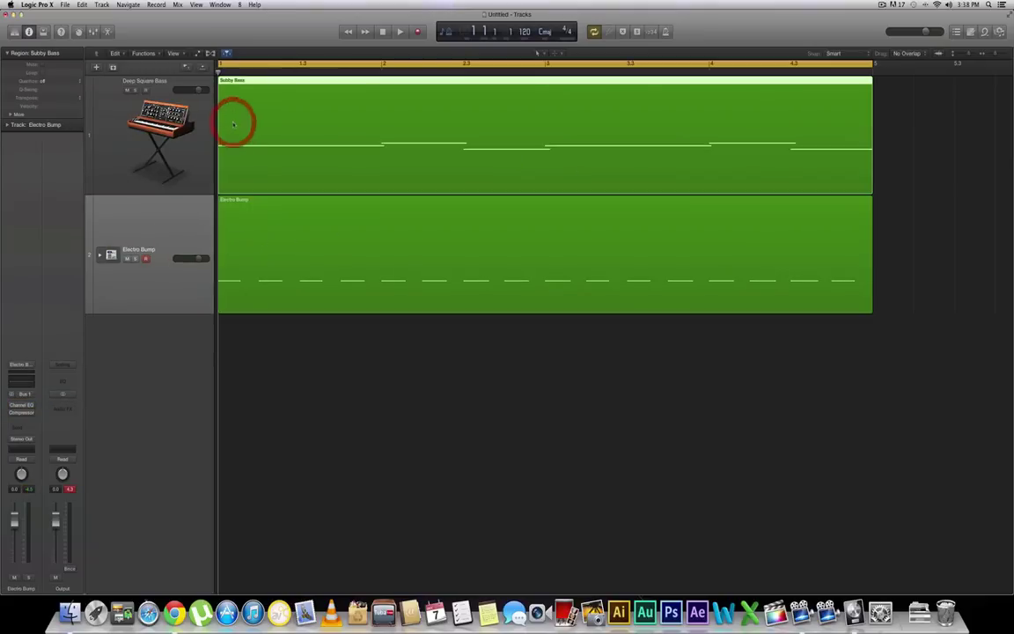
pyautogui.click(177, 139)
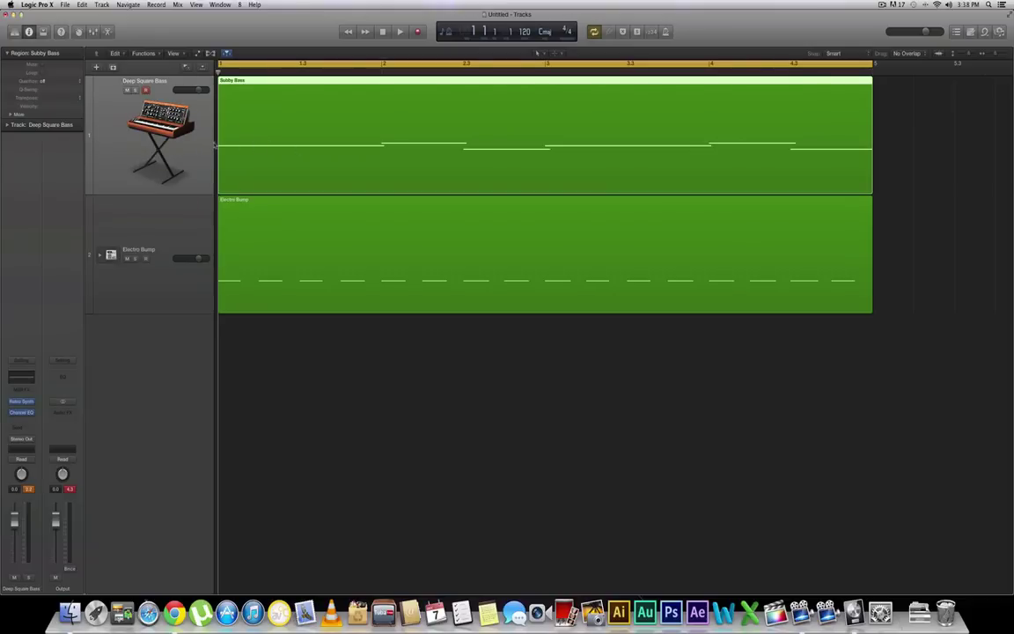
pyautogui.click(164, 200)
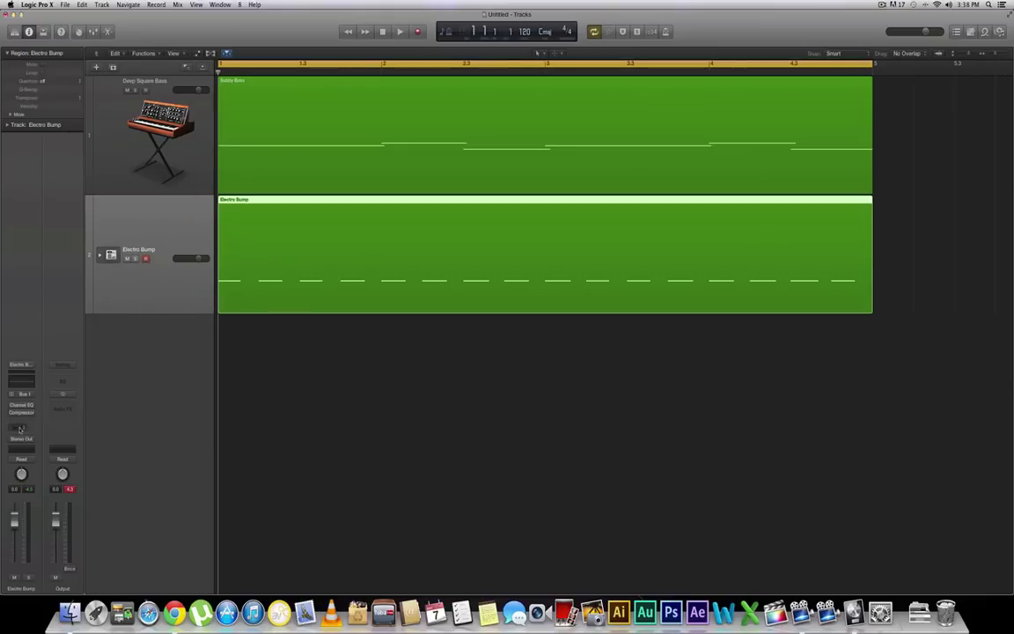
# Route an Electro Bump send to Bus 4 and reset the send level to default
pyautogui.click(21, 428)
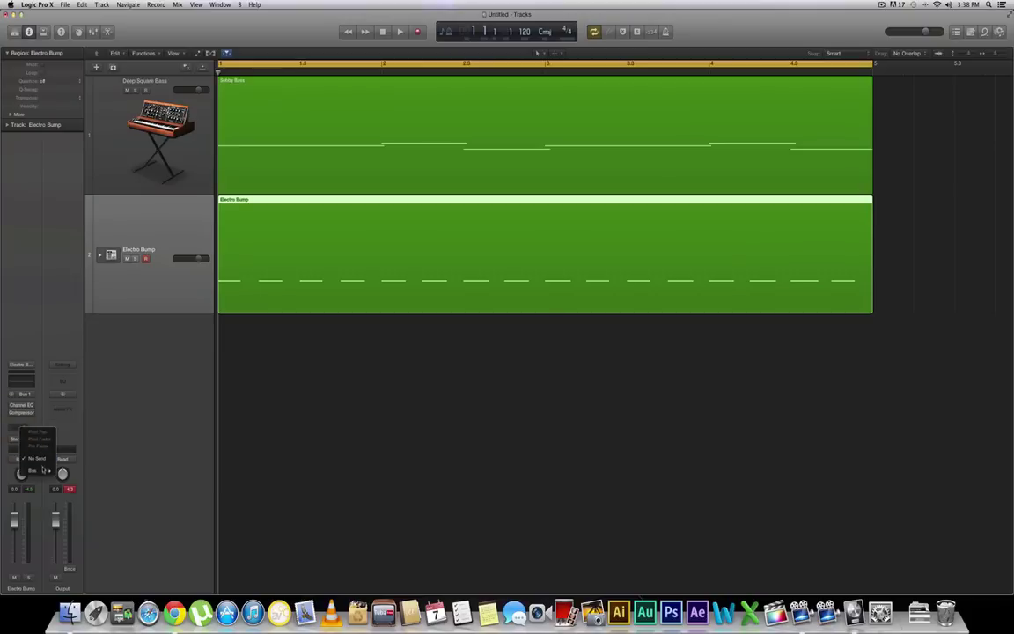
pyautogui.moveTo(42, 471)
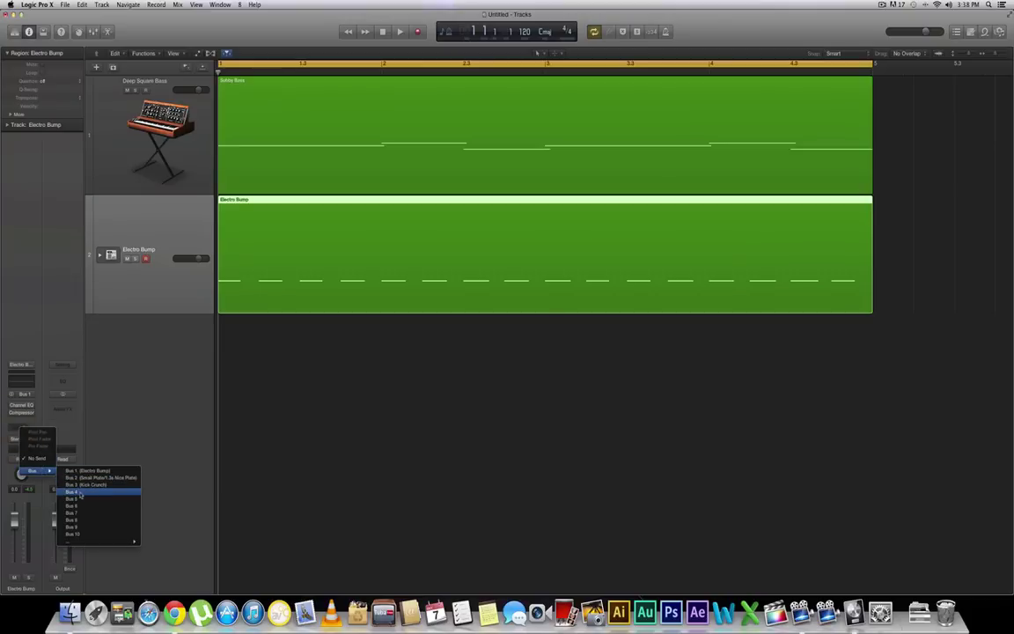
pyautogui.click(81, 494)
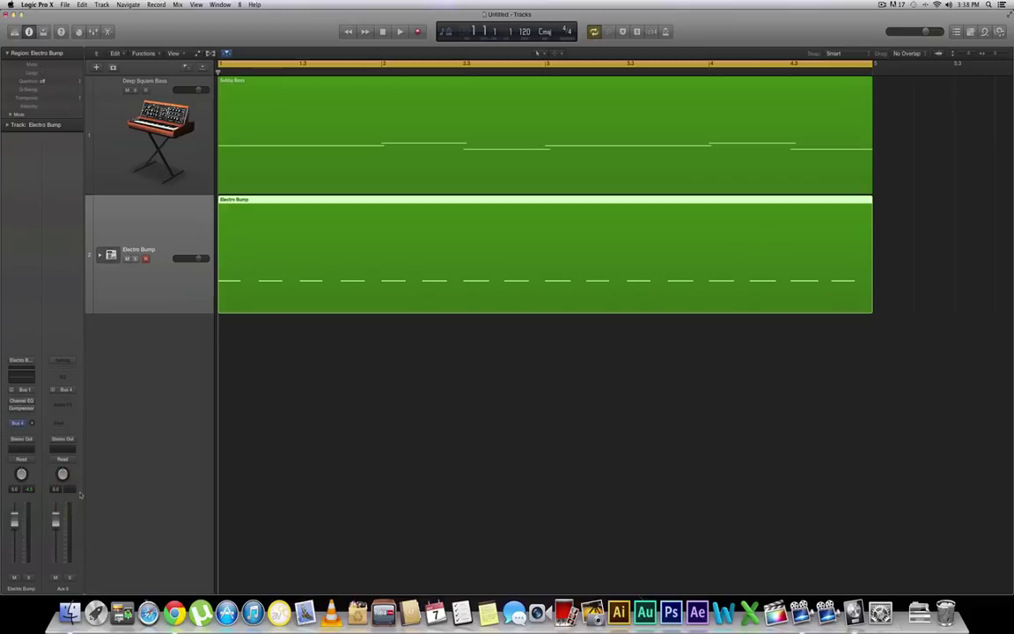
pyautogui.keyDown('alt'); pyautogui.click(29, 422); pyautogui.keyUp('alt')
# Reset the Bus 4 send level, then delete the Aux 4 channel from the Mixer
pyautogui.keyDown('alt'); pyautogui.click(149, 408); pyautogui.keyUp('alt')
pyautogui.click(96, 33)
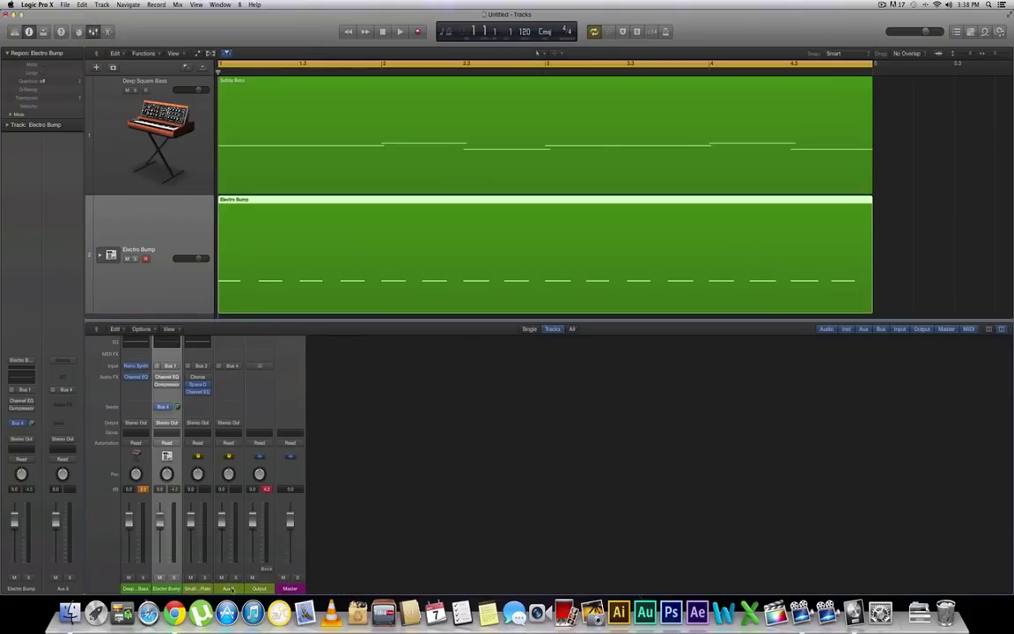
pyautogui.click(226, 468)
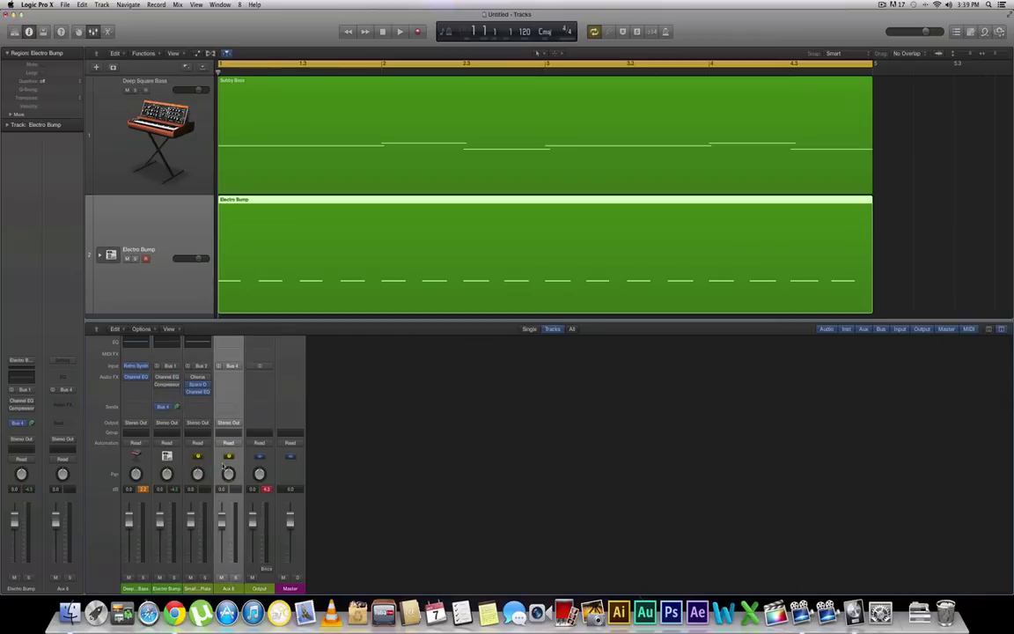
pyautogui.press('Delete')
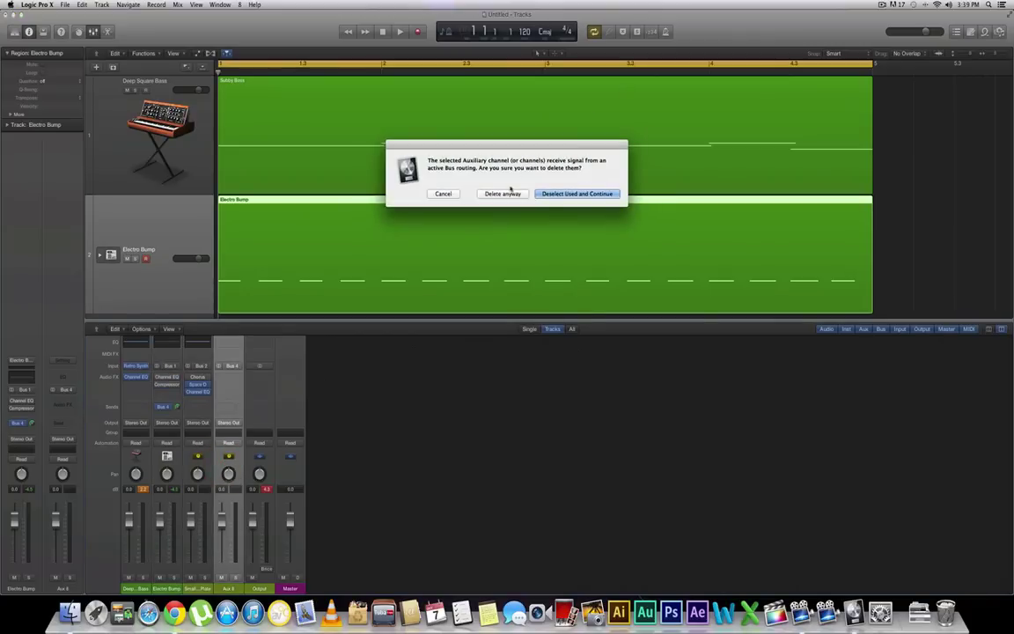
pyautogui.click(501, 194)
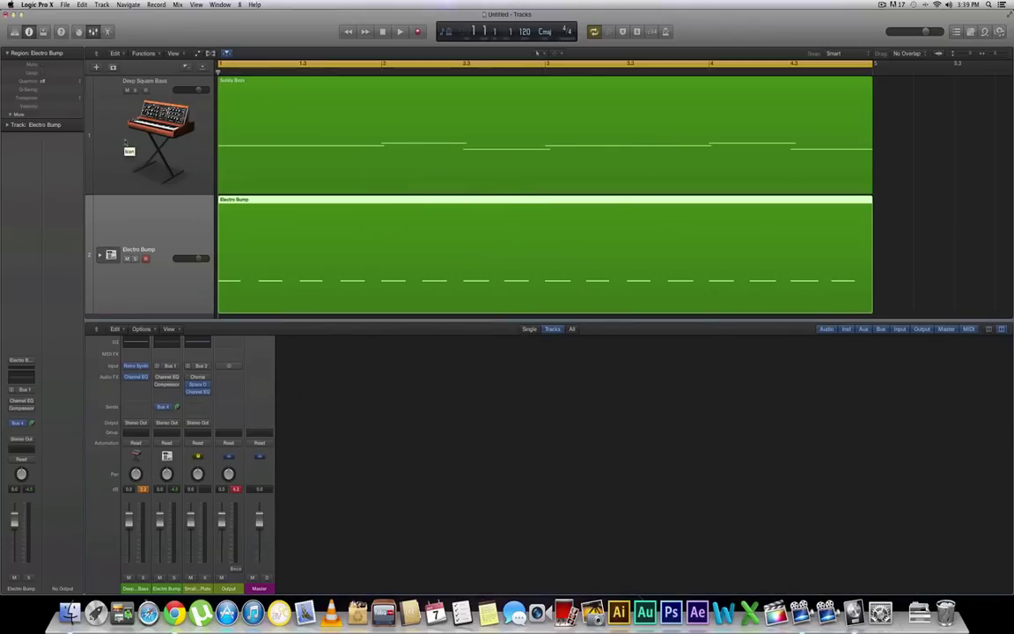
# Insert a stereo Dynamics Compressor into an empty Audio FX slot on Deep Square Bass
pyautogui.click(121, 149)
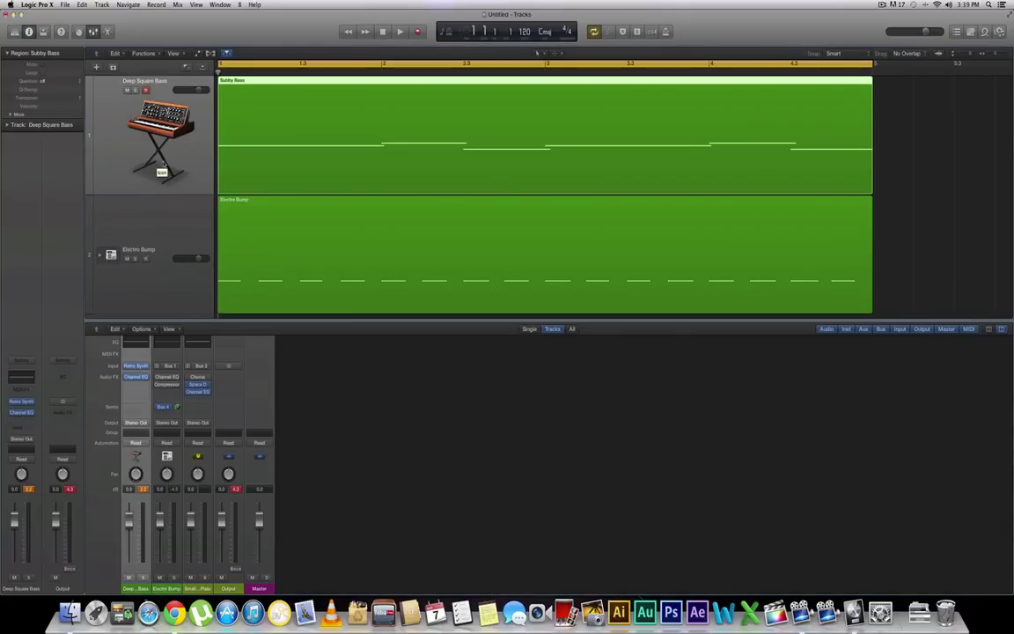
pyautogui.click(21, 419)
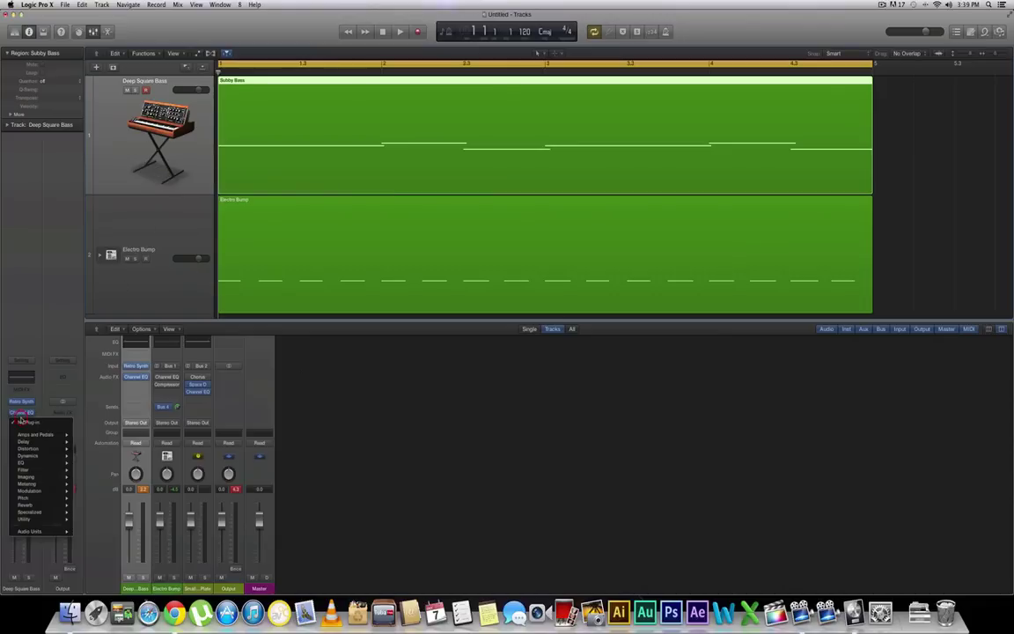
pyautogui.moveTo(35, 456)
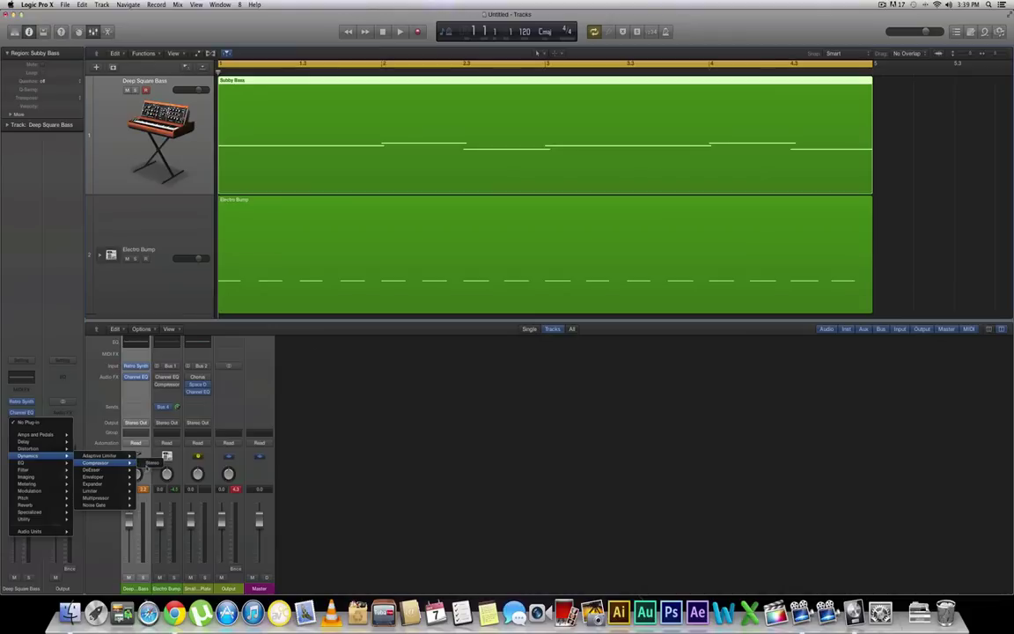
pyautogui.click(151, 463)
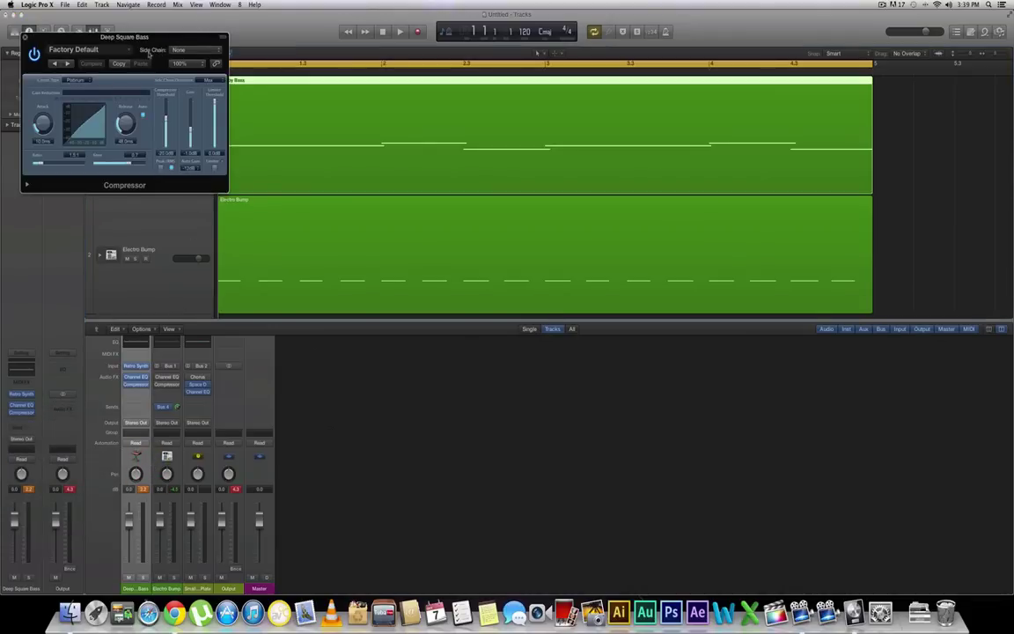
# Choose Bus 4 from the Compressor's Side Chain pop-up
pyautogui.click(191, 53)
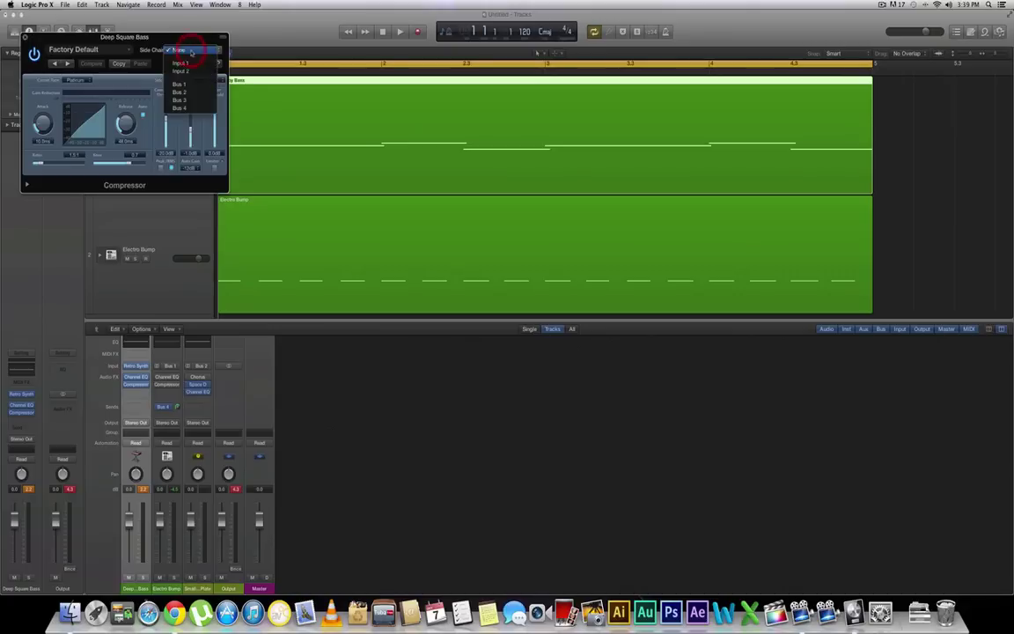
pyautogui.click(186, 109)
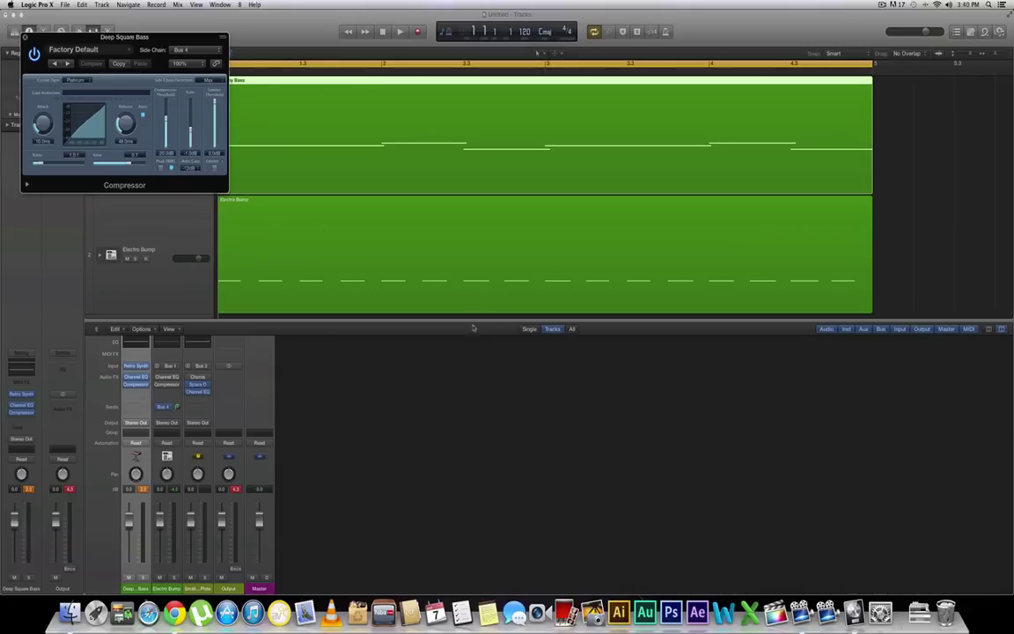
pyautogui.click(389, 359)
pyautogui.press('space')
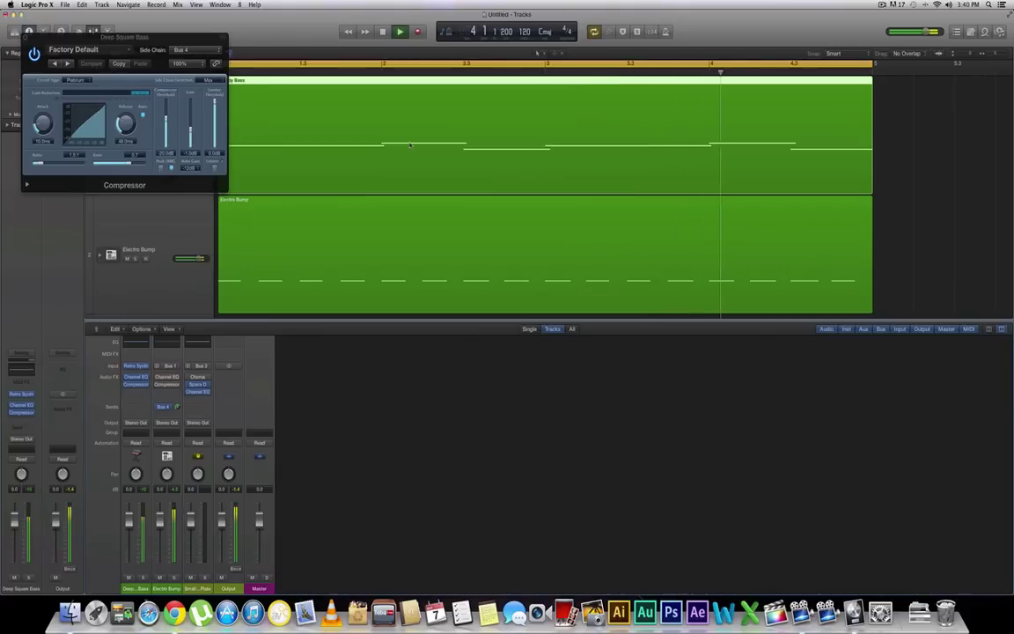
pyautogui.press('space')
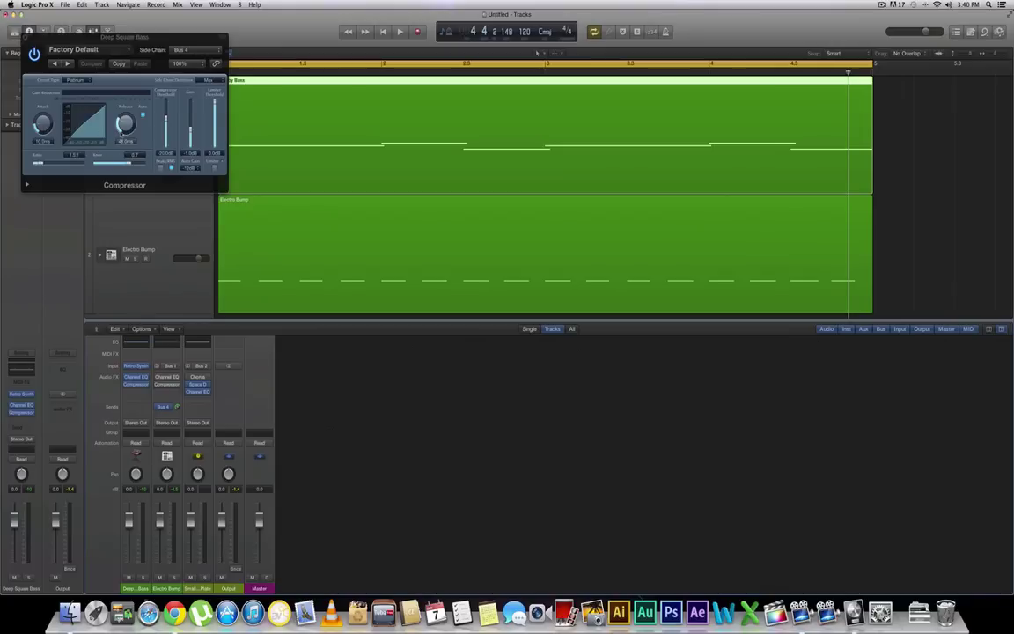
# While playing, lower threshold, raise ratio, reduce knee, adjust attack, shorten release to ~18 ms, then A/B bypass
pyautogui.press('space')
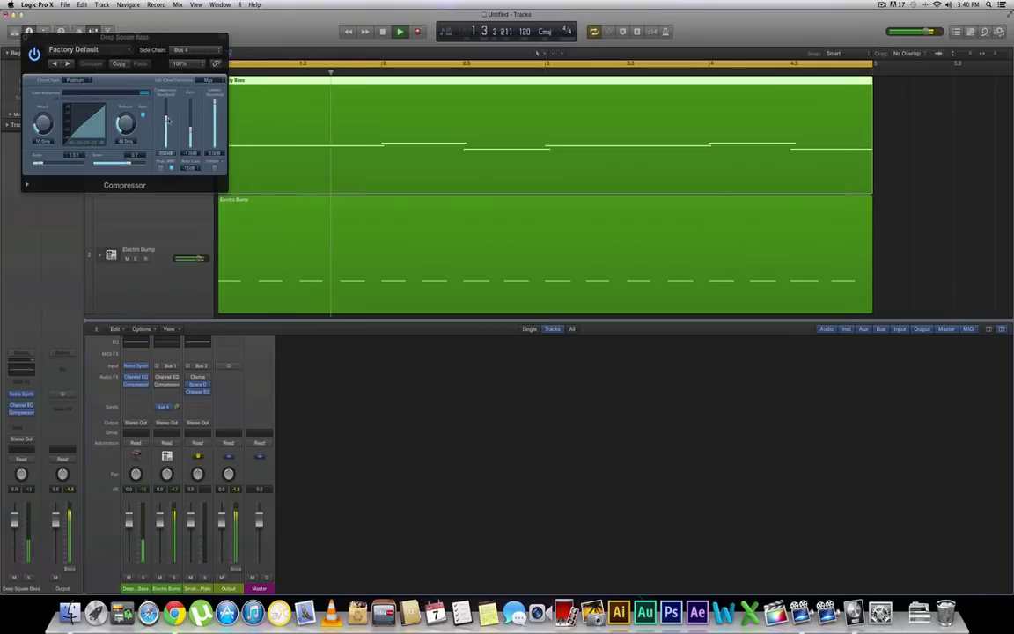
pyautogui.moveTo(166, 119); pyautogui.dragTo(155, 138)
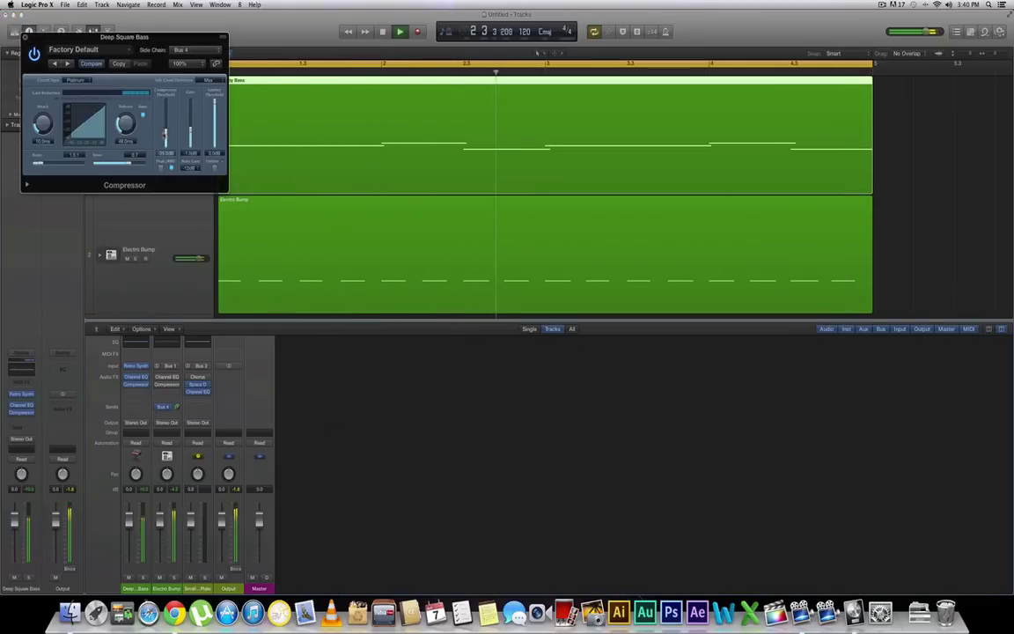
pyautogui.moveTo(38, 163); pyautogui.dragTo(63, 166)
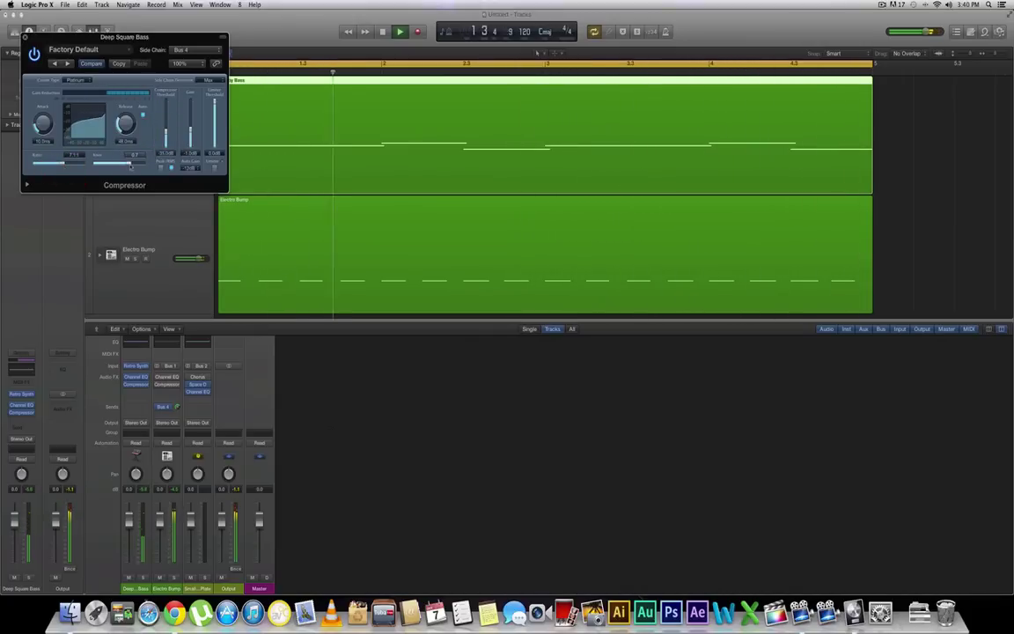
pyautogui.moveTo(130, 164); pyautogui.dragTo(105, 166)
pyautogui.moveTo(43, 134); pyautogui.dragTo(44, 145)
pyautogui.moveTo(125, 124); pyautogui.dragTo(165, 142)
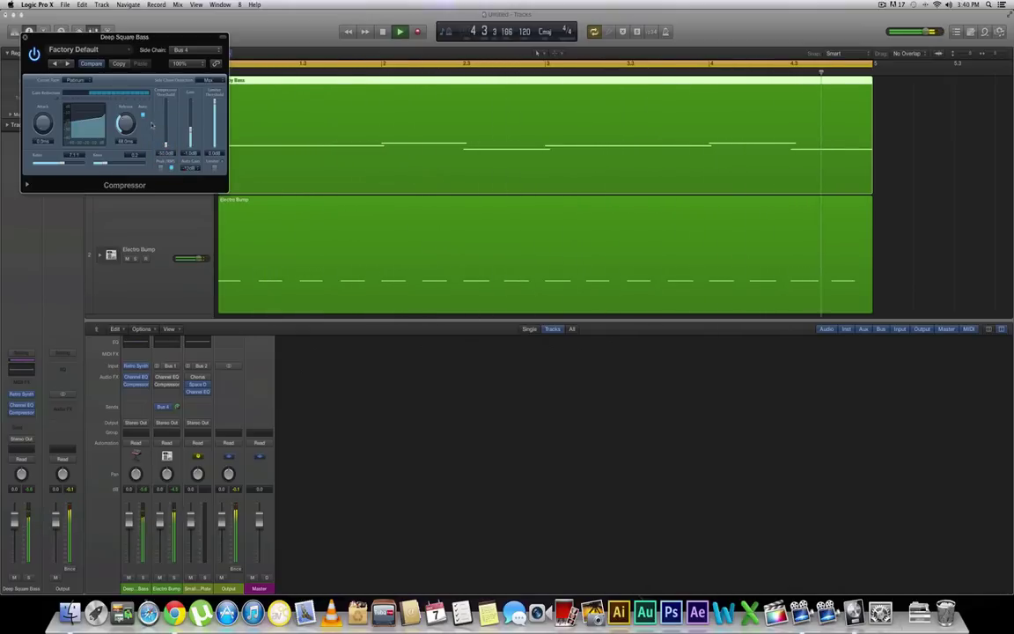
pyautogui.click(34, 54)
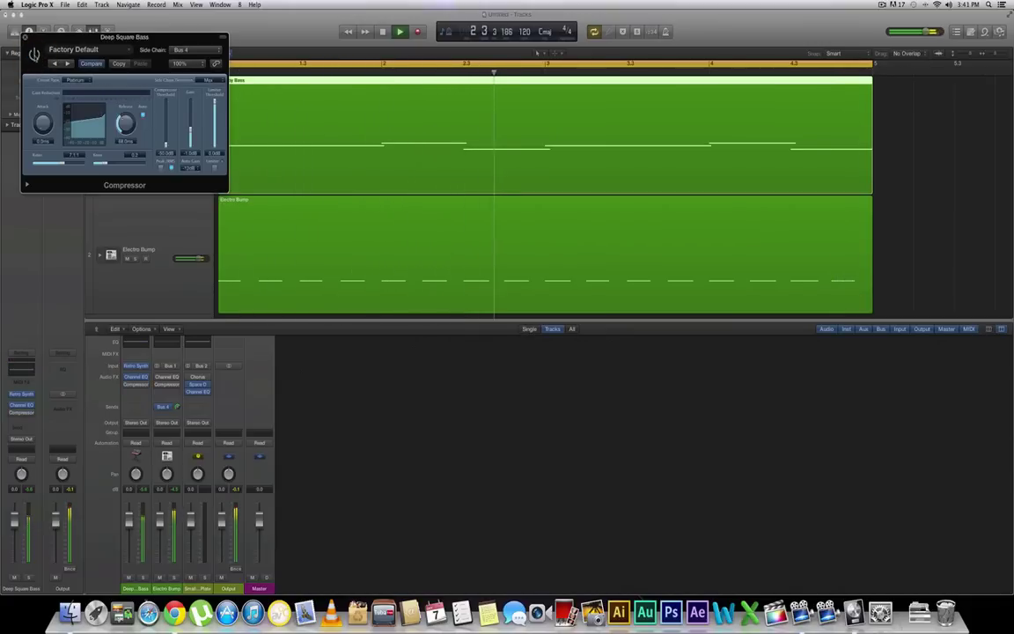
pyautogui.click(34, 55)
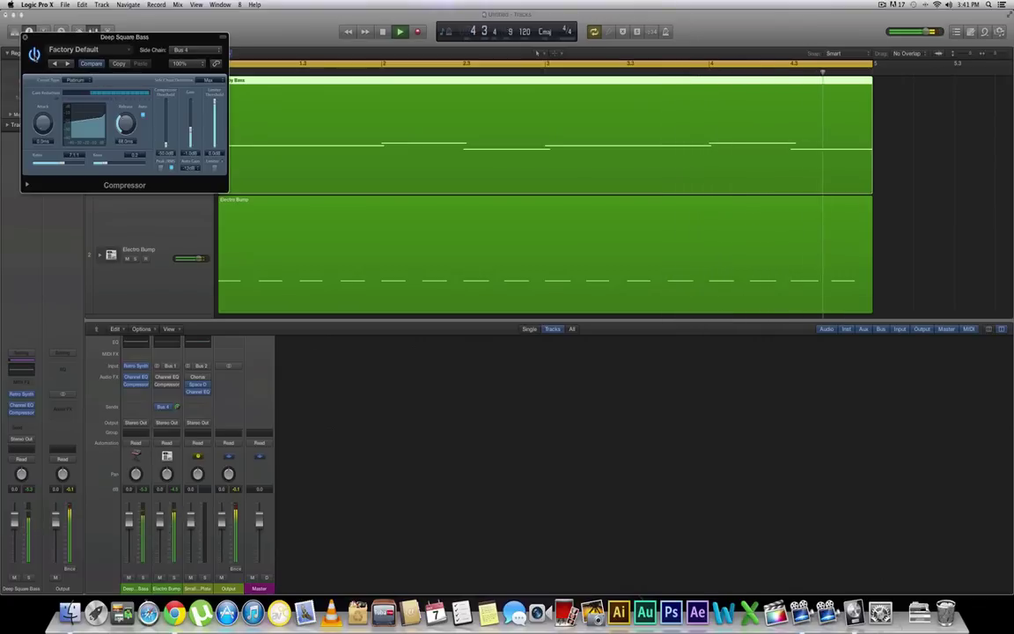
# Stop the project's playback with the Space bar
pyautogui.press('space')
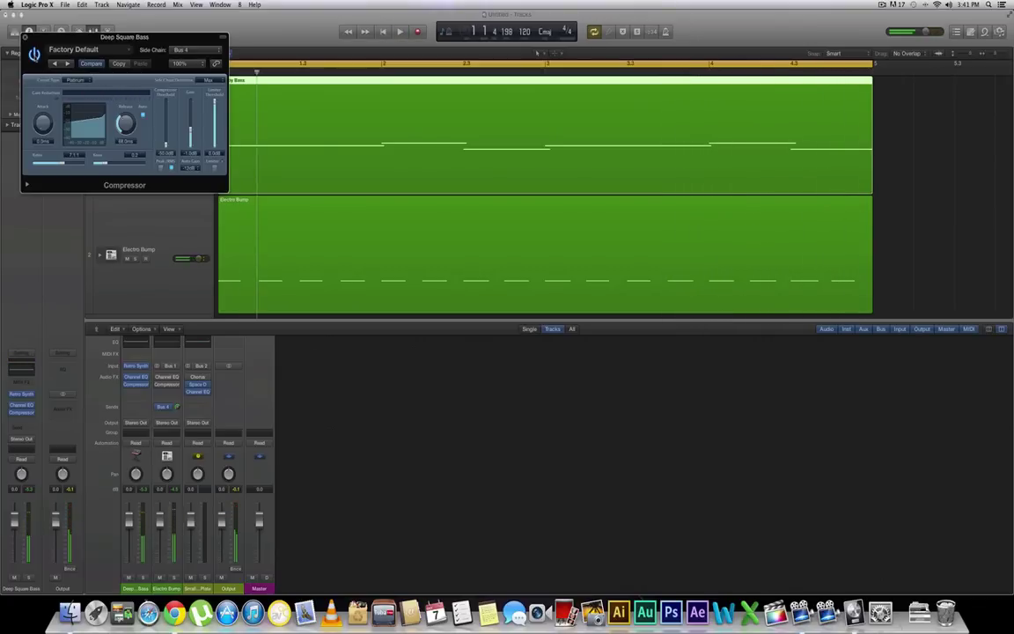